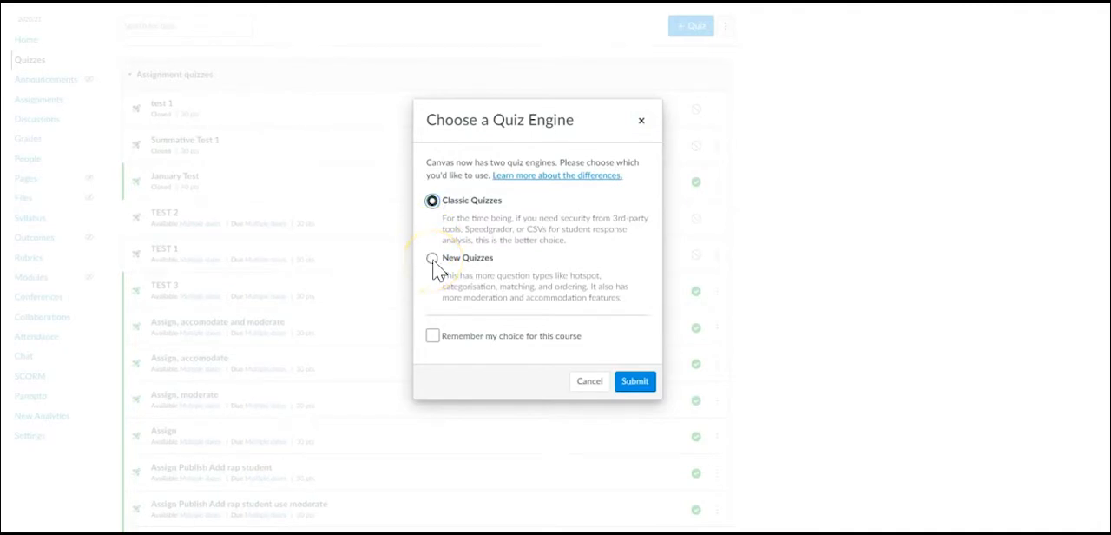
Create a quiz with the New Quizzes engine, naming it "Summative Exam - March 2021", and save it without publishing.
left_click(437, 271)
left_click(634, 383)
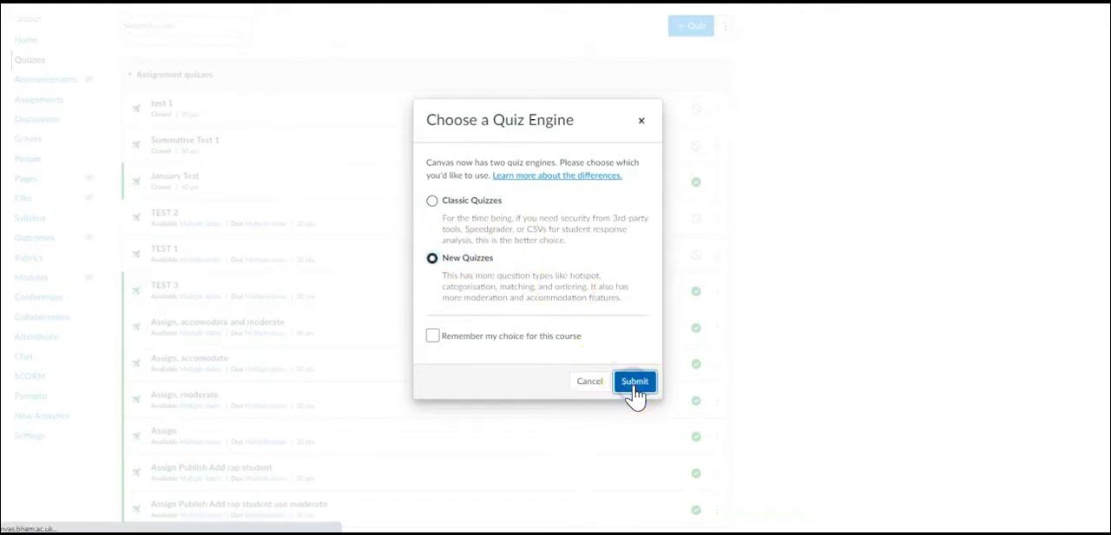
left_click(234, 99)
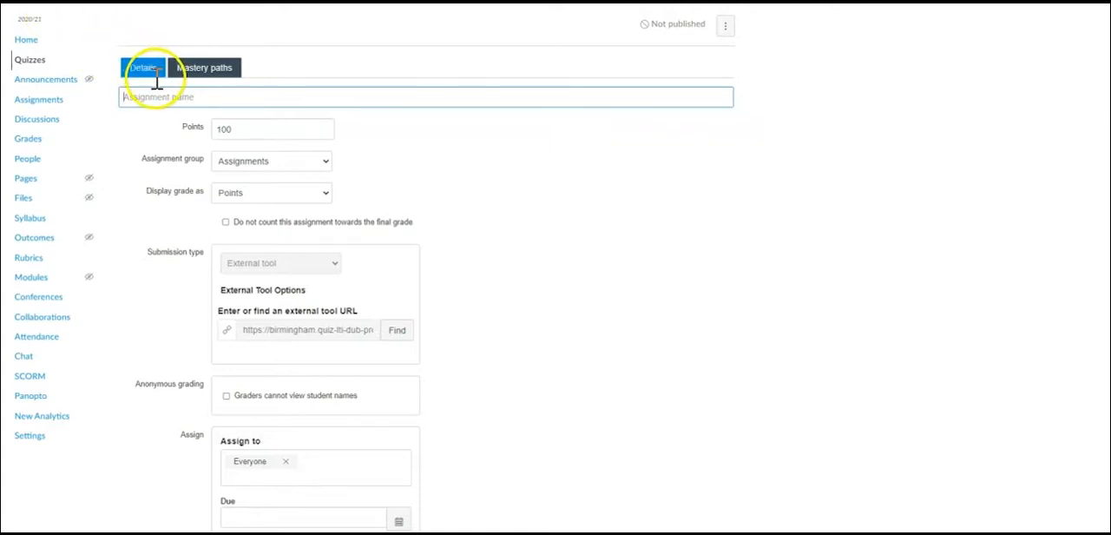
left_click(245, 132)
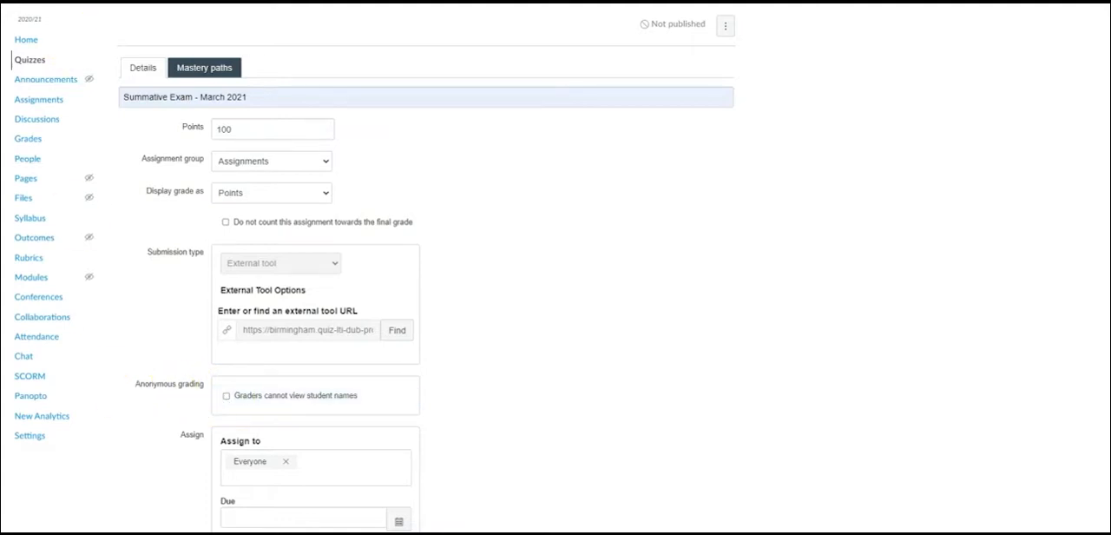
scroll(315, 255, "down", 3)
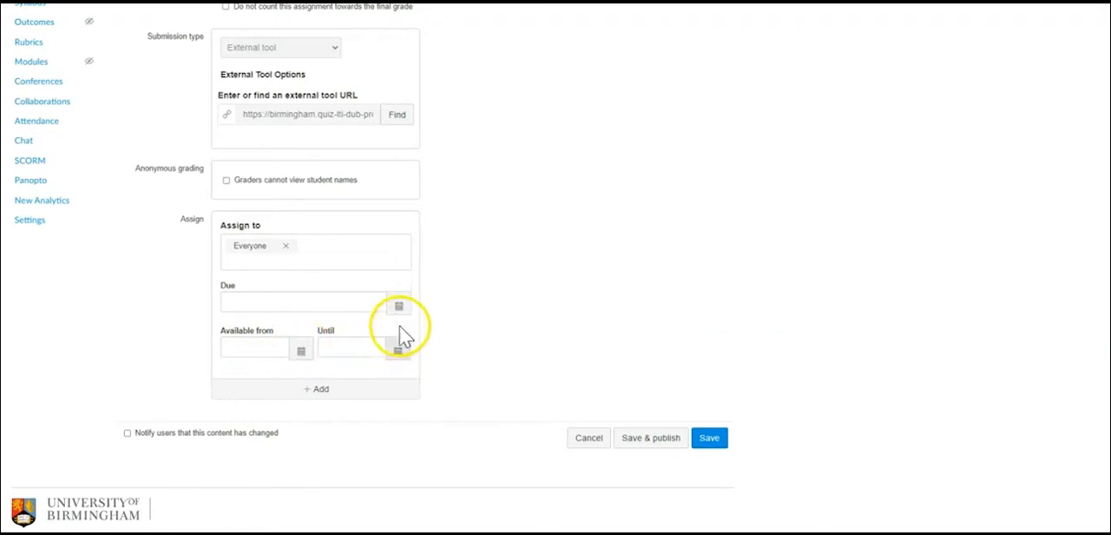
left_click(710, 439)
left_click(710, 437)
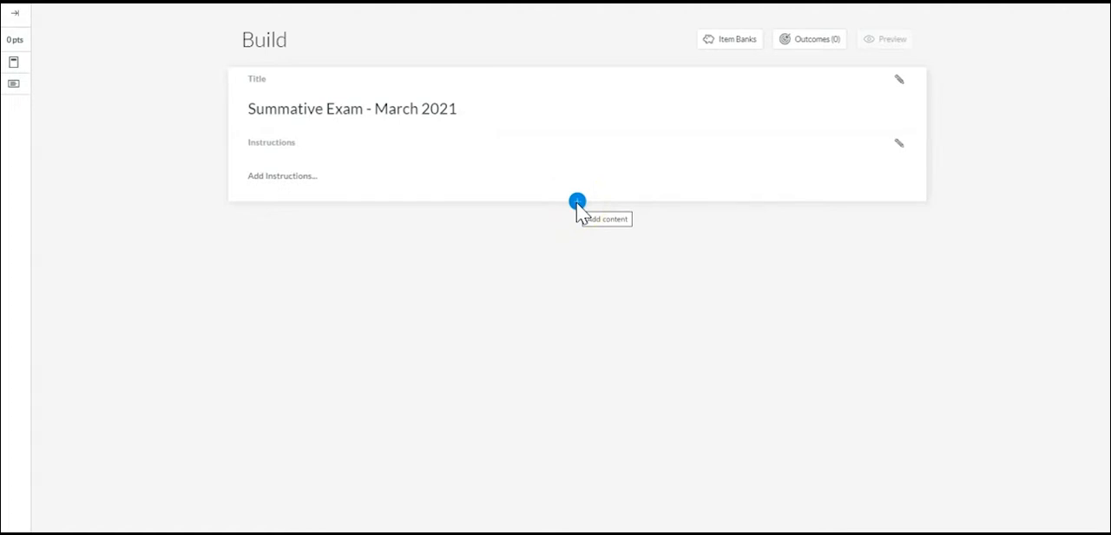
Insert a Multiple choice question as the first content of the quiz.
left_click(578, 201)
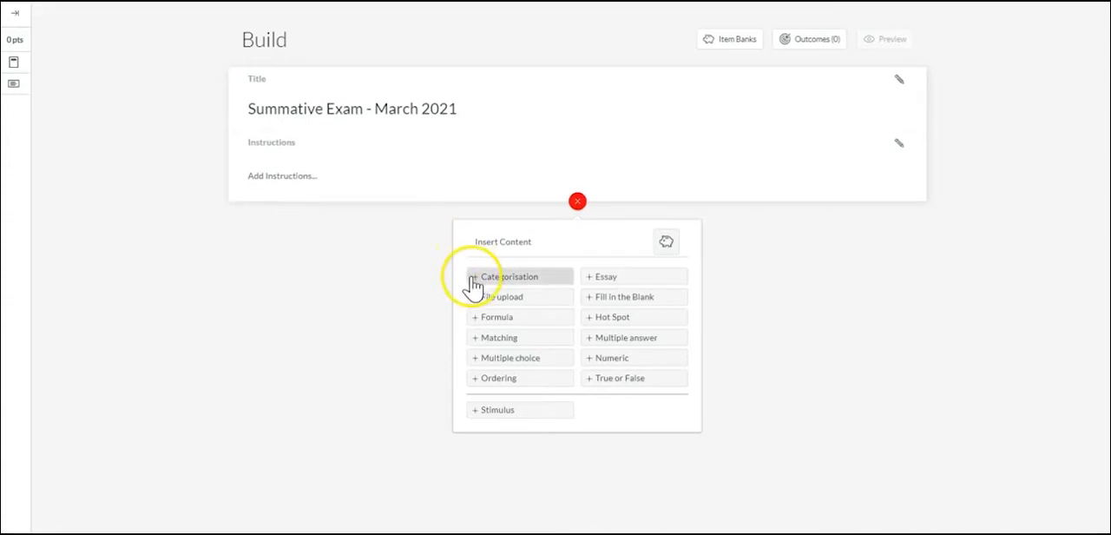
left_click(477, 320)
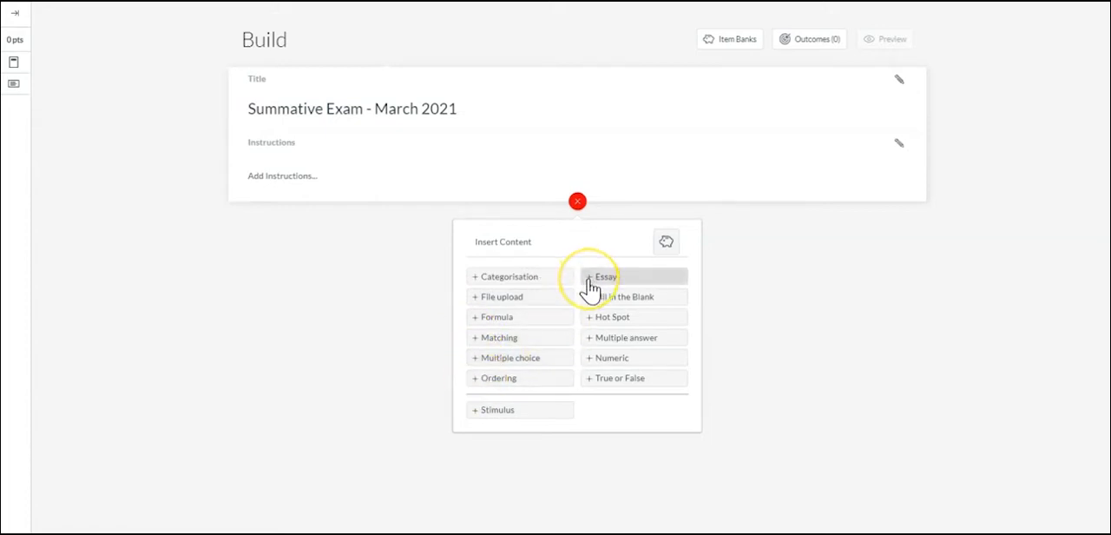
left_click(592, 327)
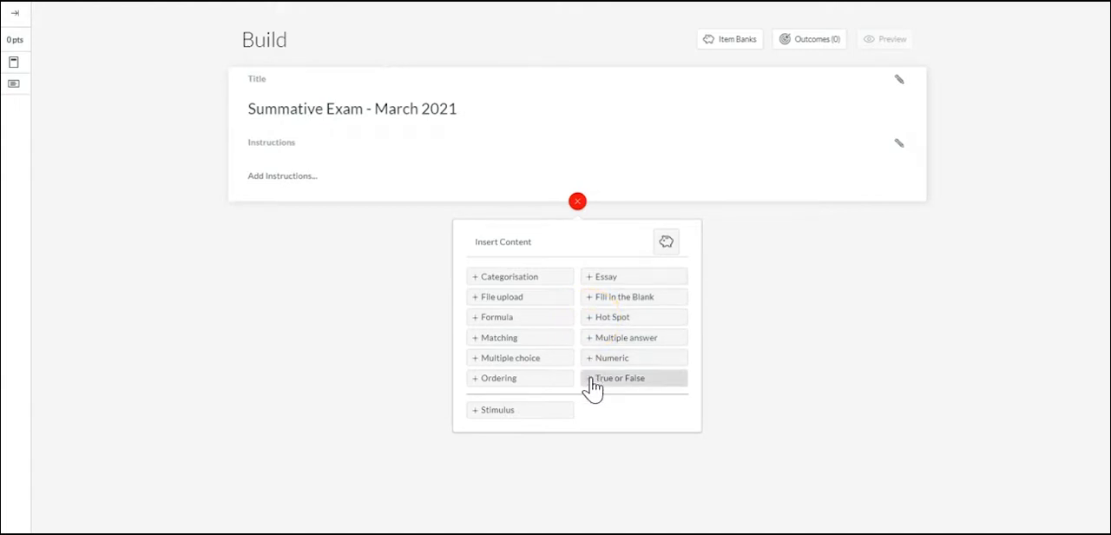
left_click(473, 416)
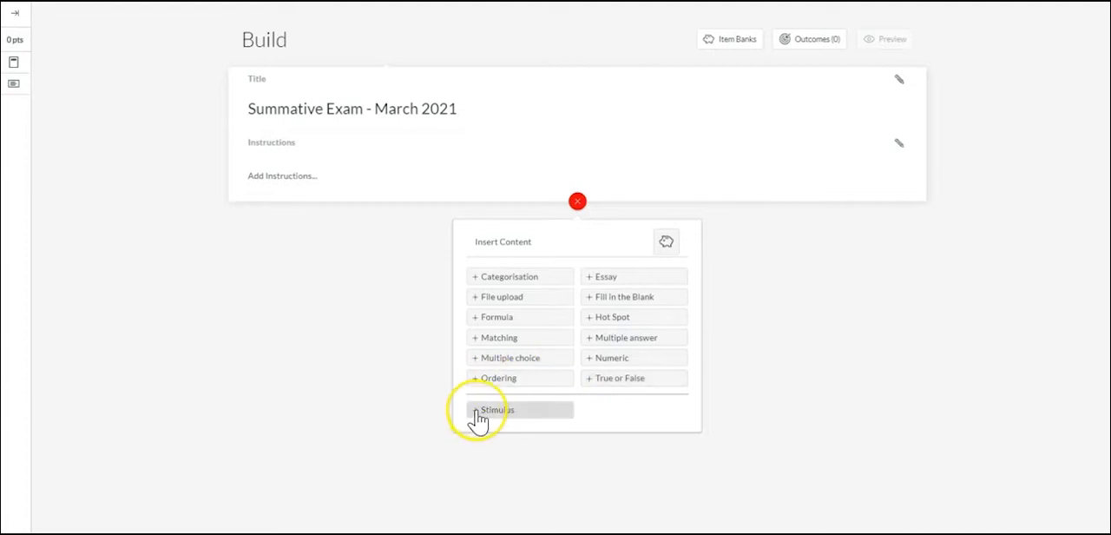
left_click(476, 366)
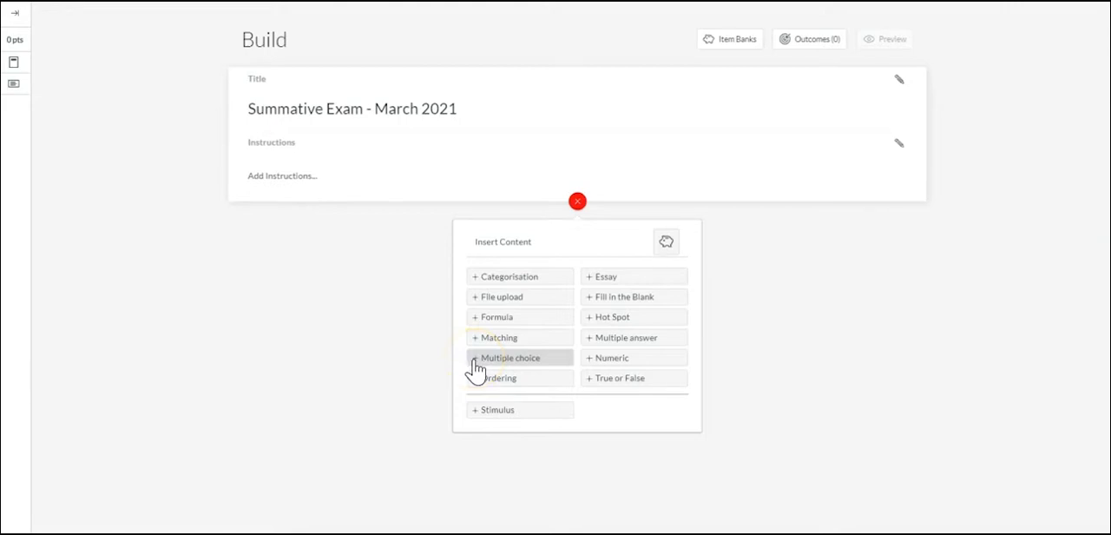
left_click(476, 366)
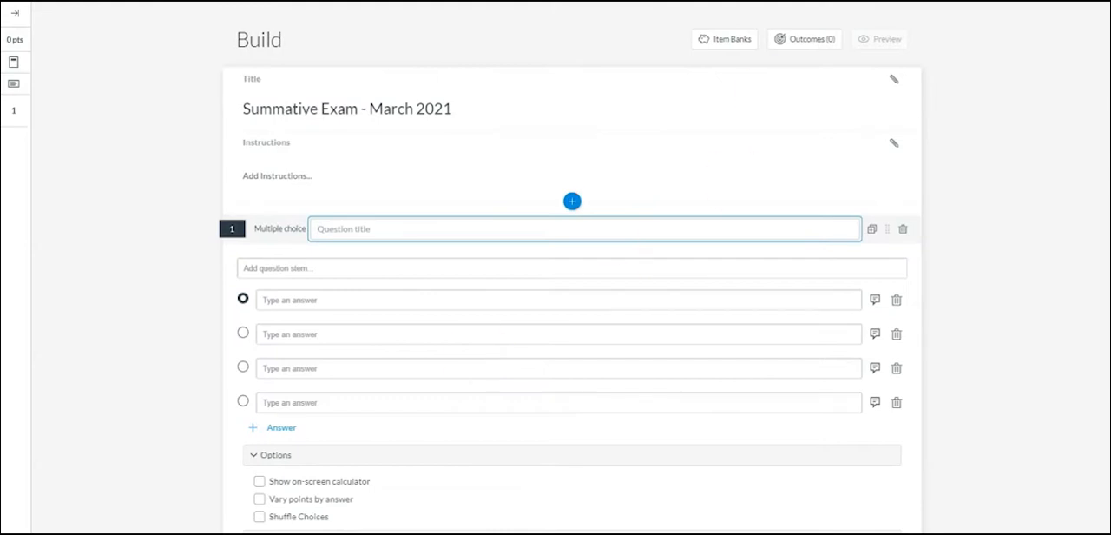
Mark the second answer of the multiple choice question as the correct one.
left_click(365, 209)
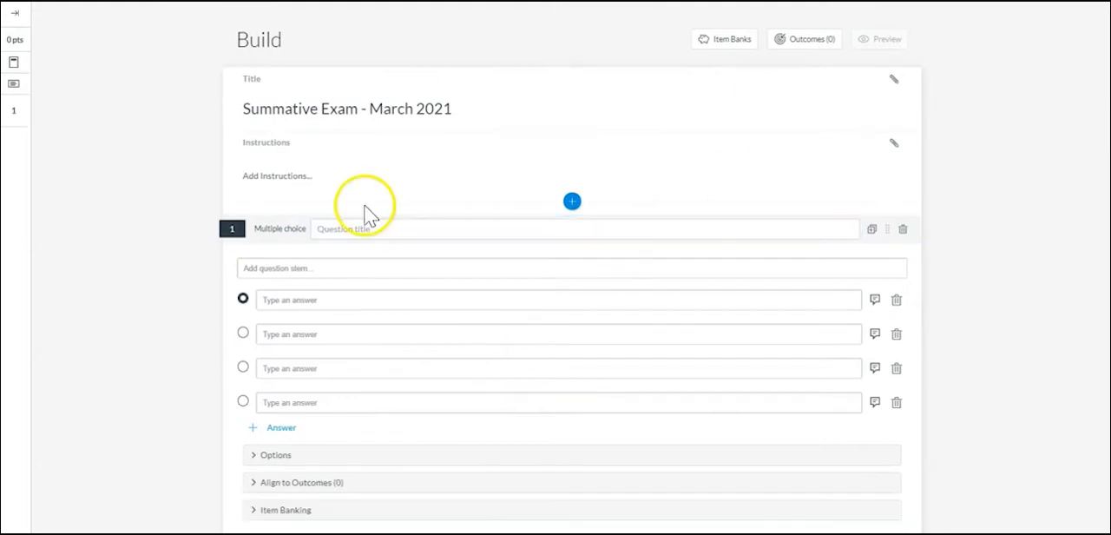
left_click(342, 230)
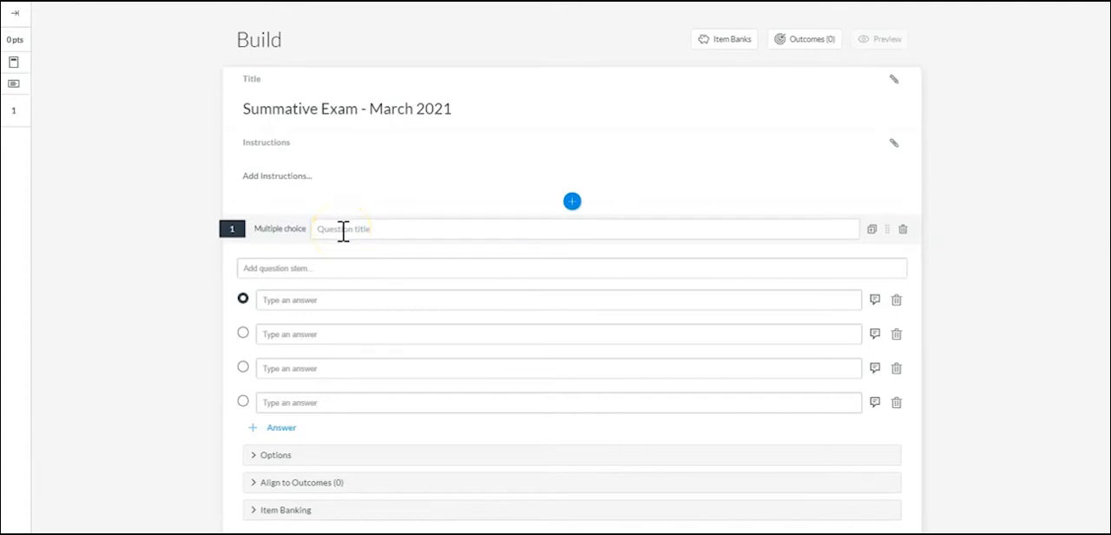
left_click(293, 267)
left_click(272, 302)
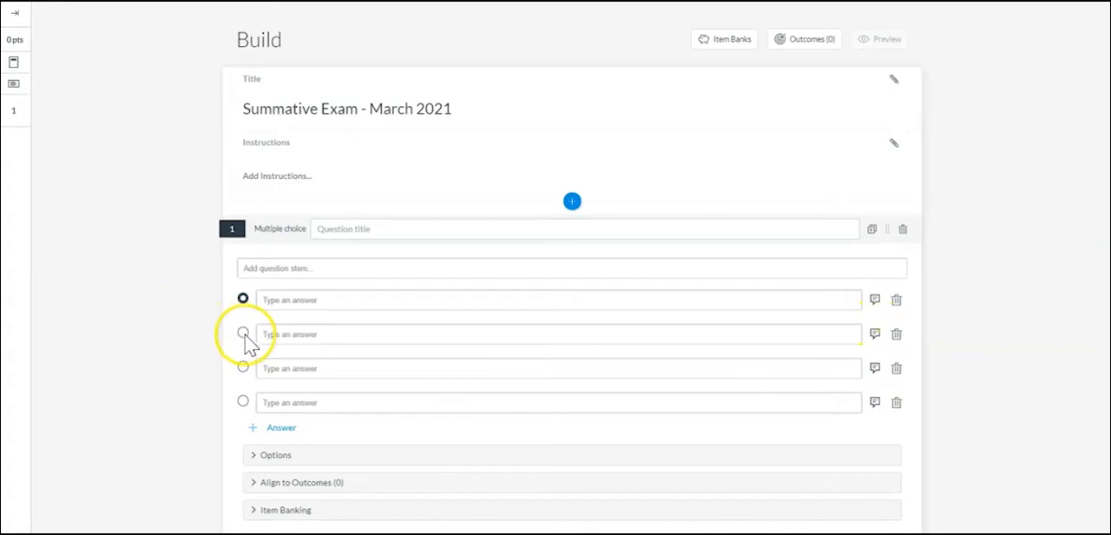
left_click(243, 334)
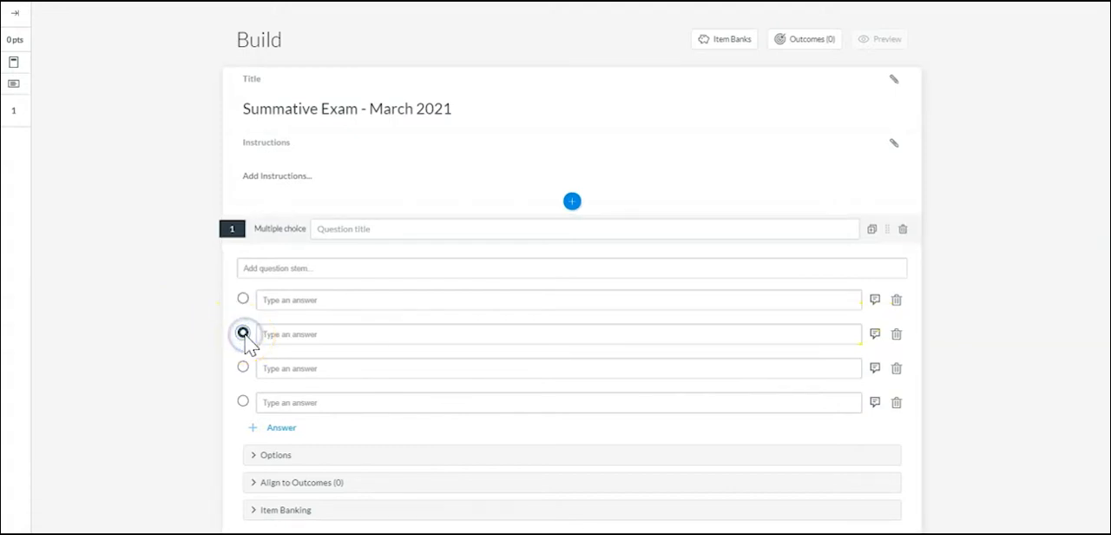
Expand the multiple choice question's options and set the question's value to 2 points.
left_click(253, 456)
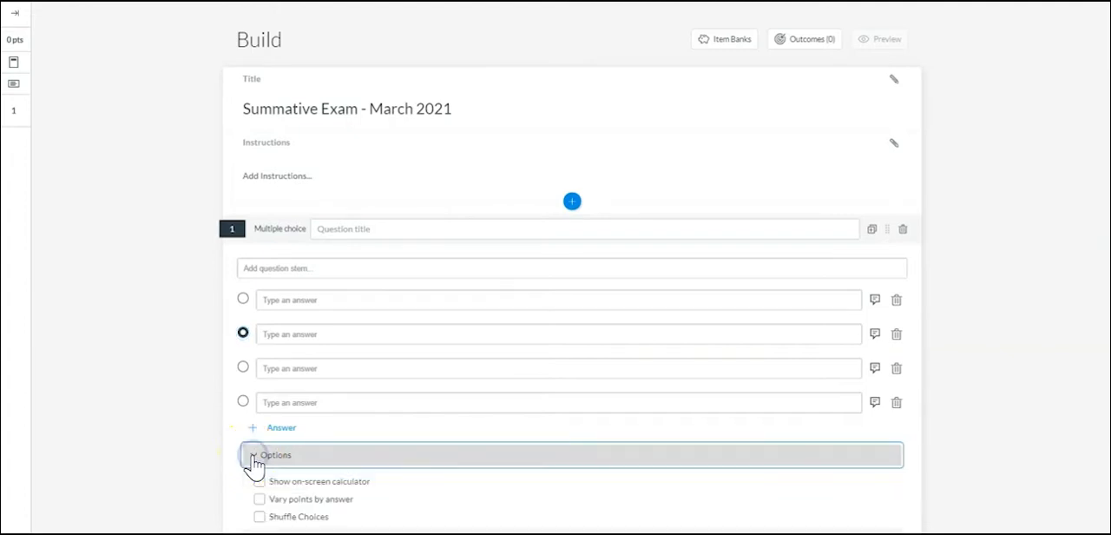
scroll(1011, 414, "down", 3)
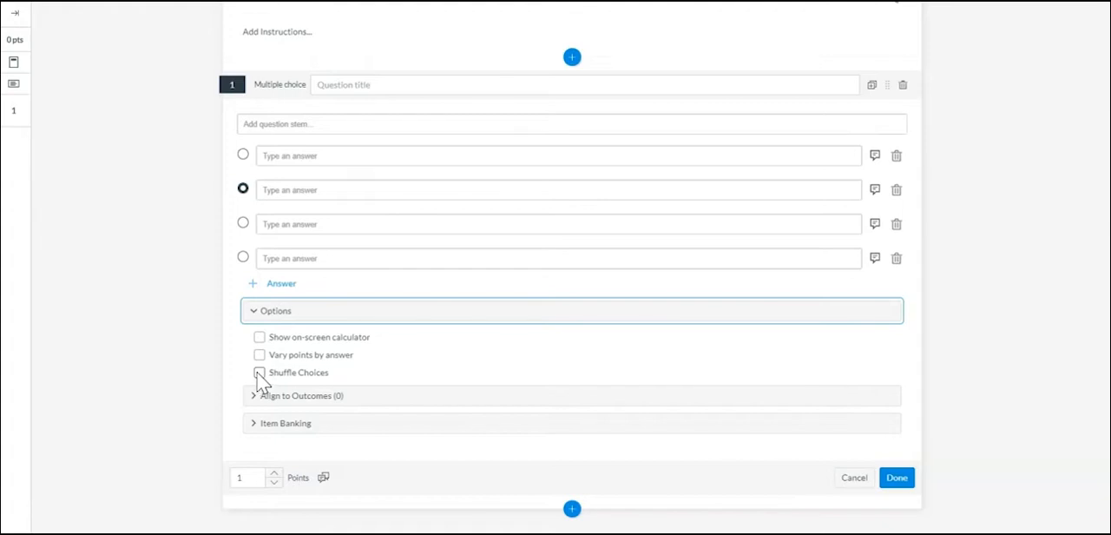
left_click(273, 477)
left_click(274, 478)
left_click(274, 477)
left_click(273, 480)
left_click(273, 480)
left_click(273, 480)
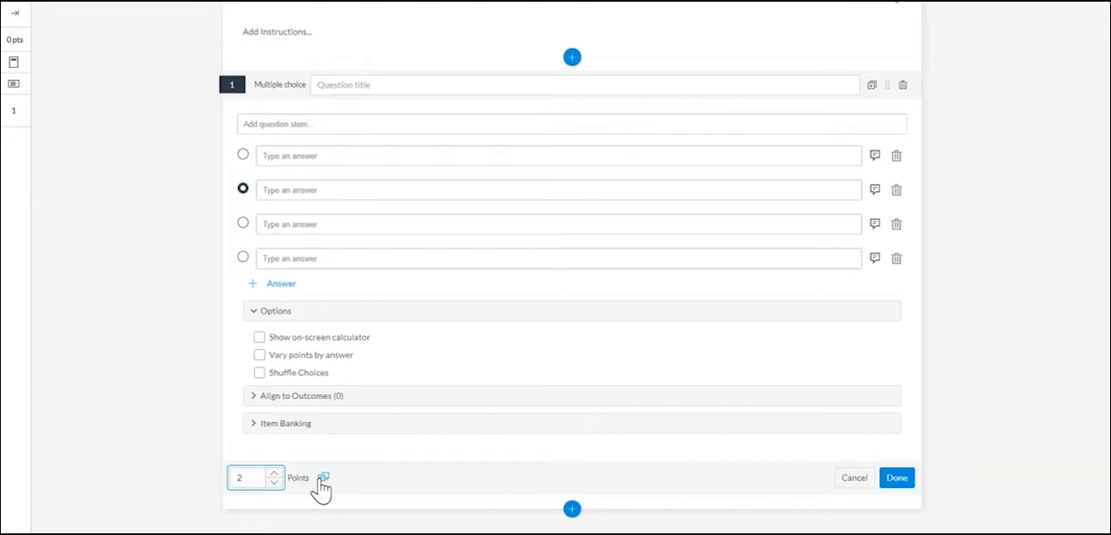
left_click(896, 479)
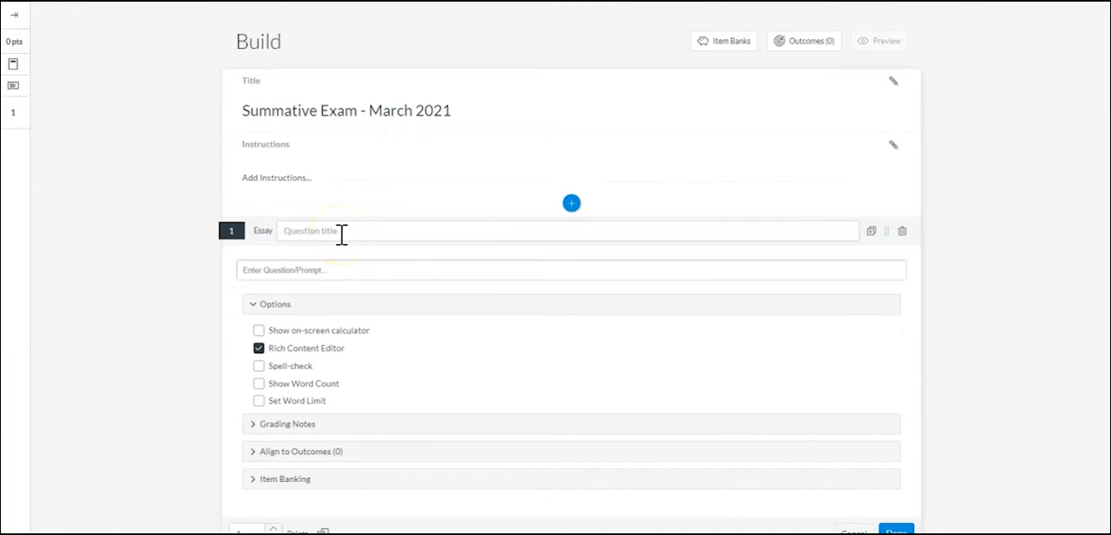
Open the essay question's prompt for editing and examine its formatting tools, answer options and points setting.
left_click(305, 269)
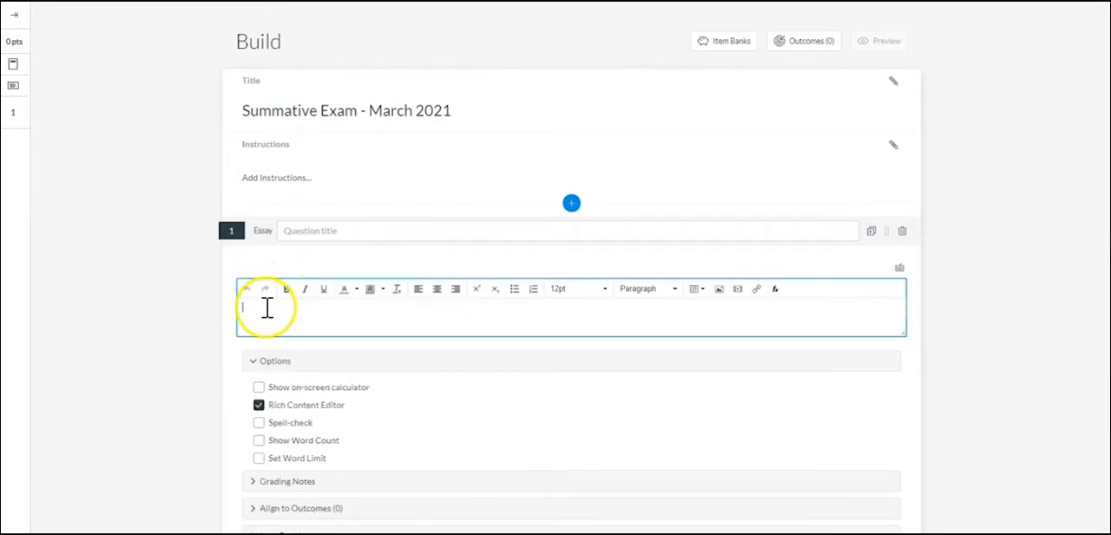
left_click(267, 308)
left_click(737, 292)
left_click(686, 310)
left_click(254, 369)
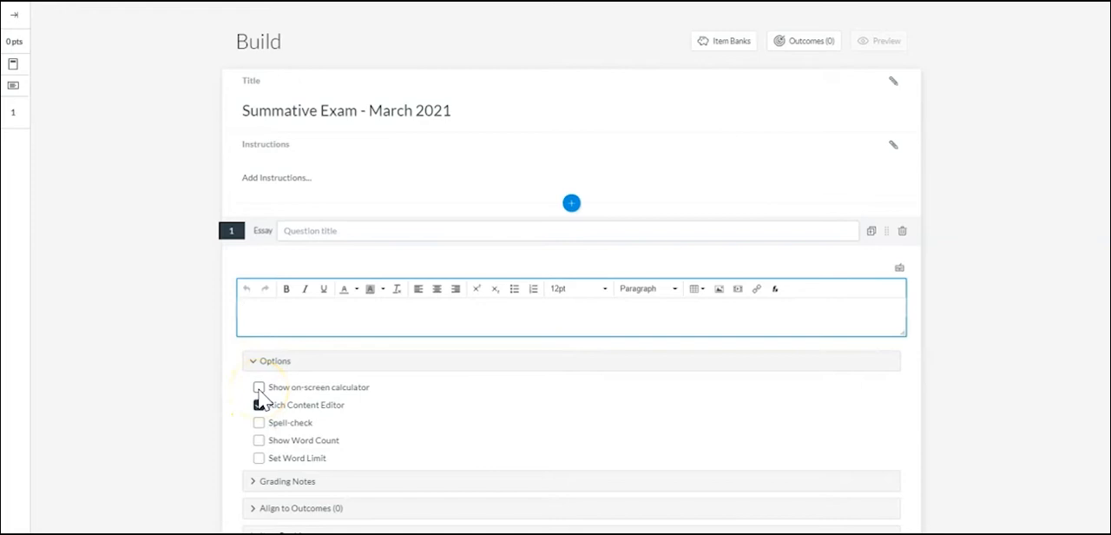
left_click(259, 440)
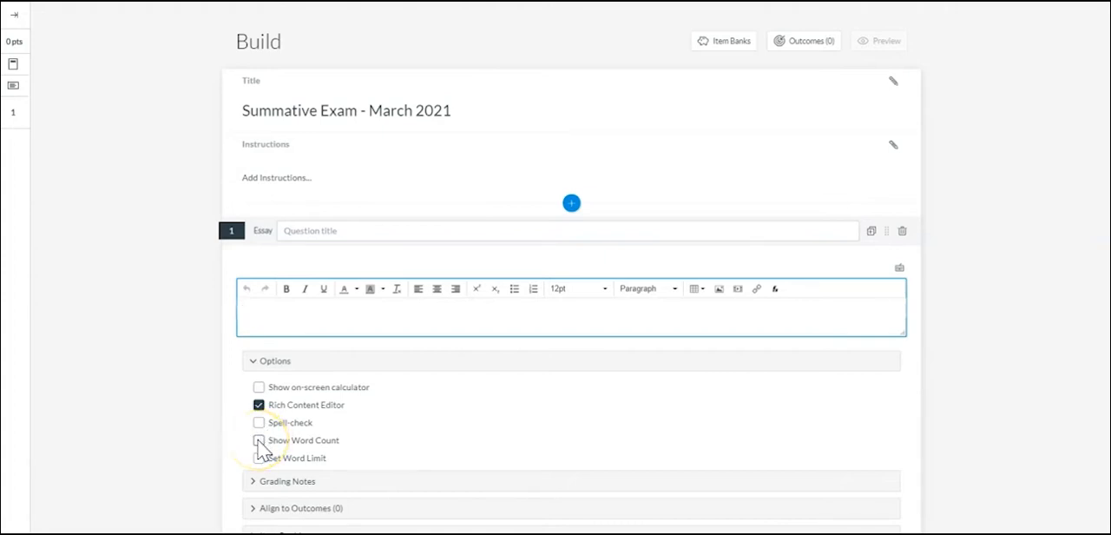
left_click(259, 441)
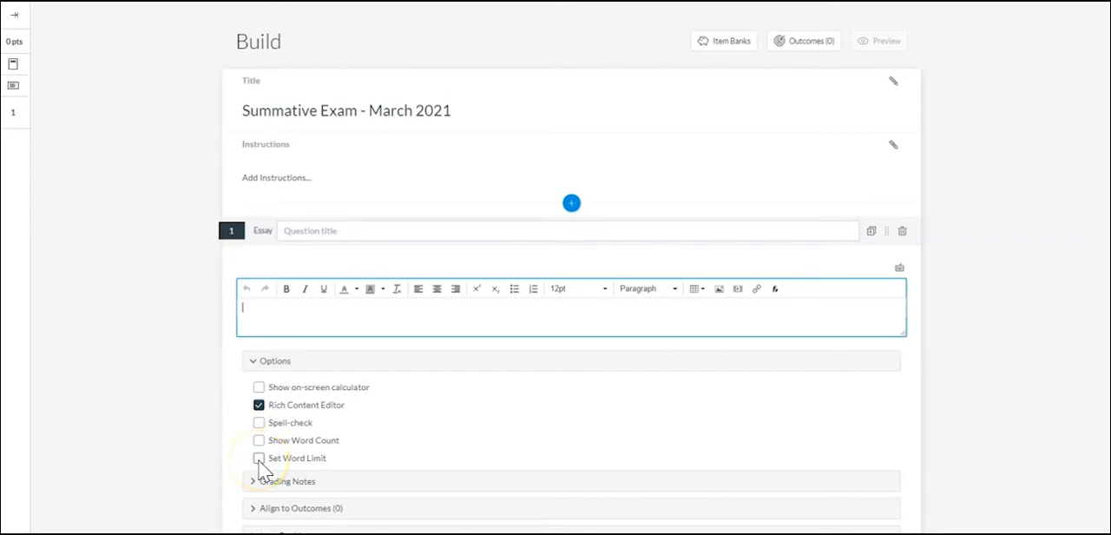
scroll(269, 477, "down", 1)
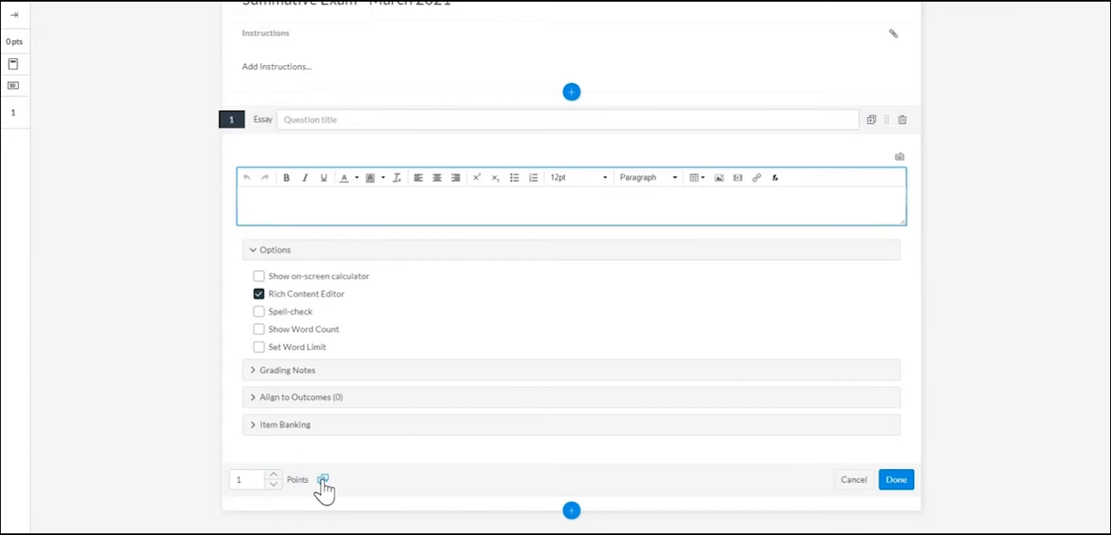
left_click(894, 485)
left_click(571, 511)
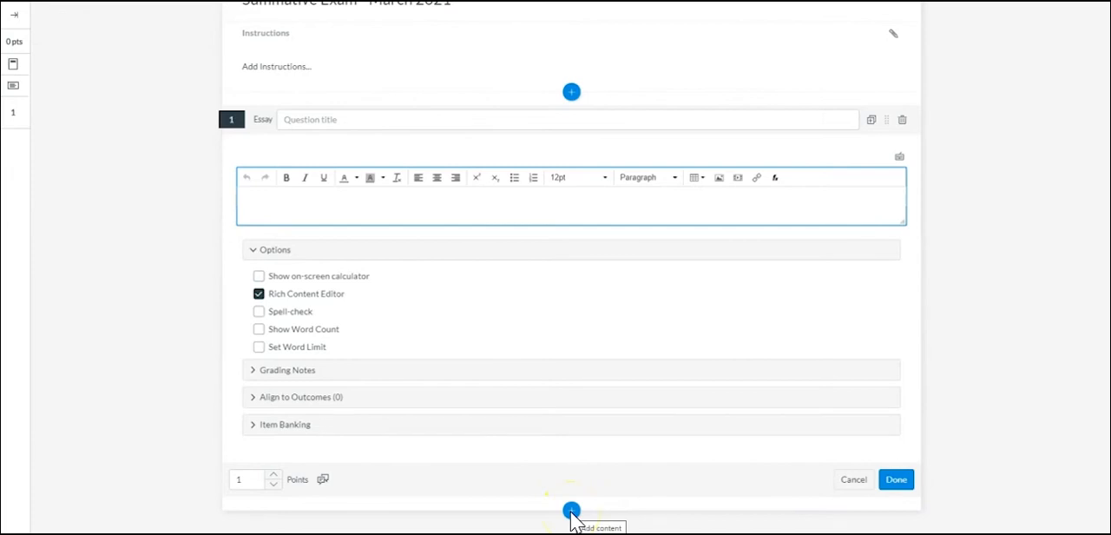
left_click(573, 512)
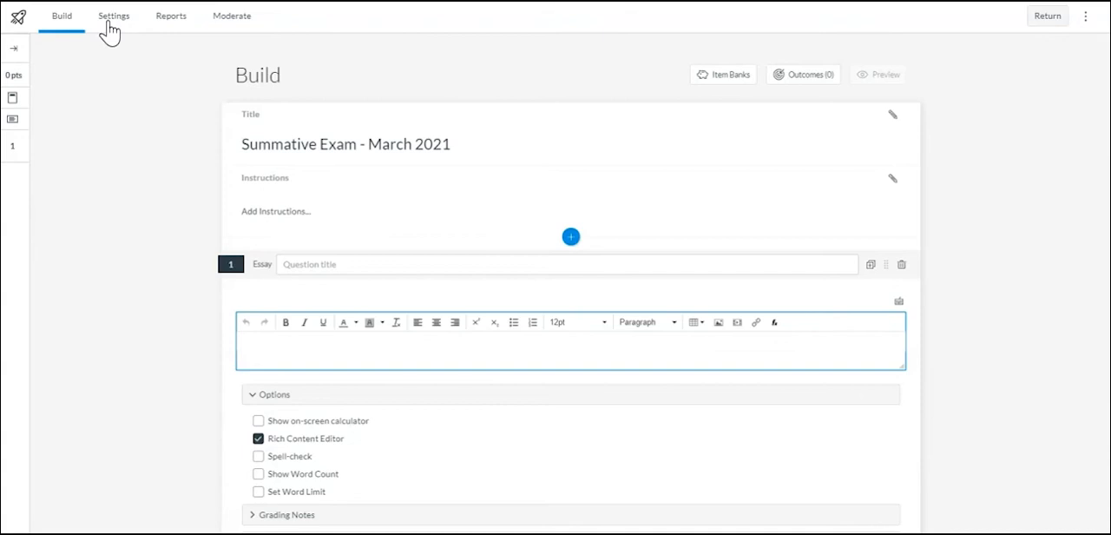
Open the quiz settings and enable a time limit of 2 hours 0 minutes.
left_click(109, 31)
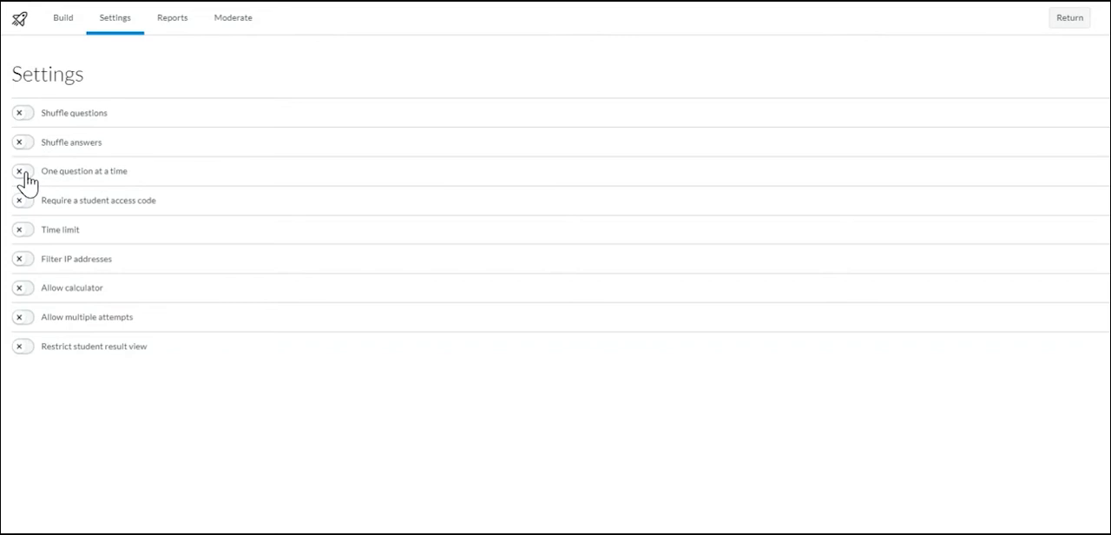
left_click(24, 231)
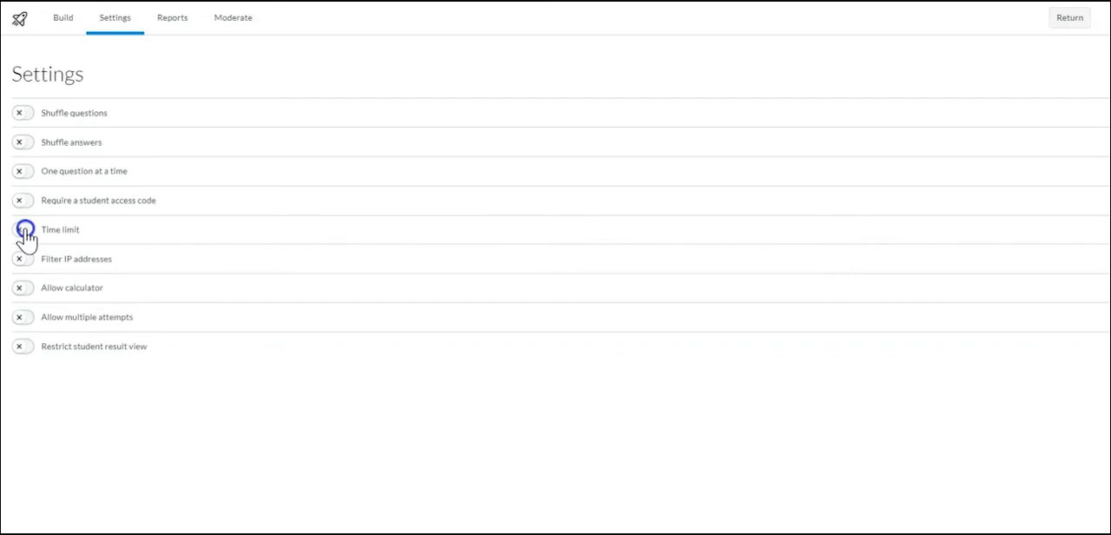
left_click(90, 267)
left_click(90, 267)
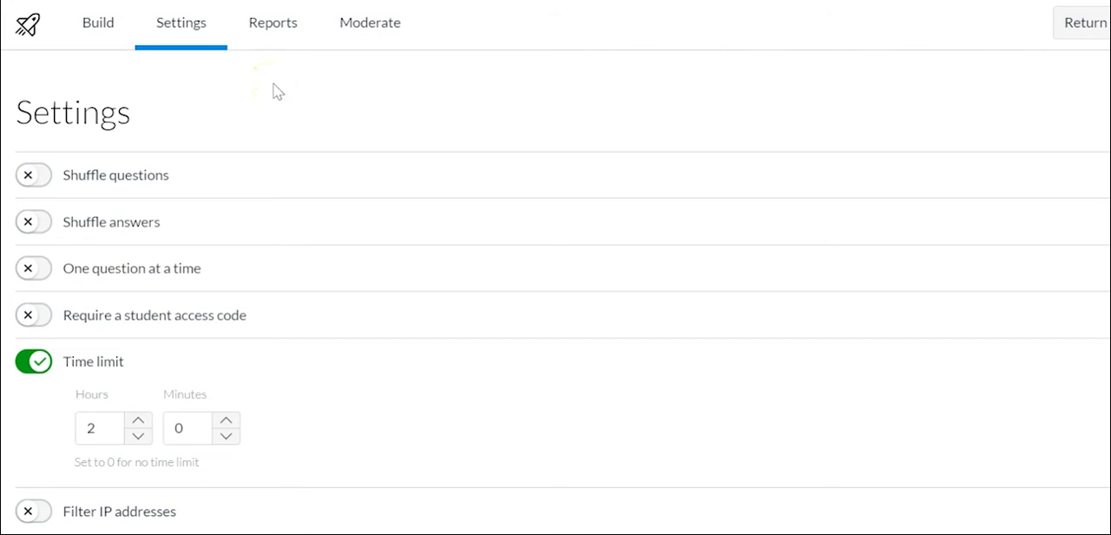
Restrict the student result view and allow multiple attempts, and leave the quiz settings.
scroll(318, 144, "down", 3)
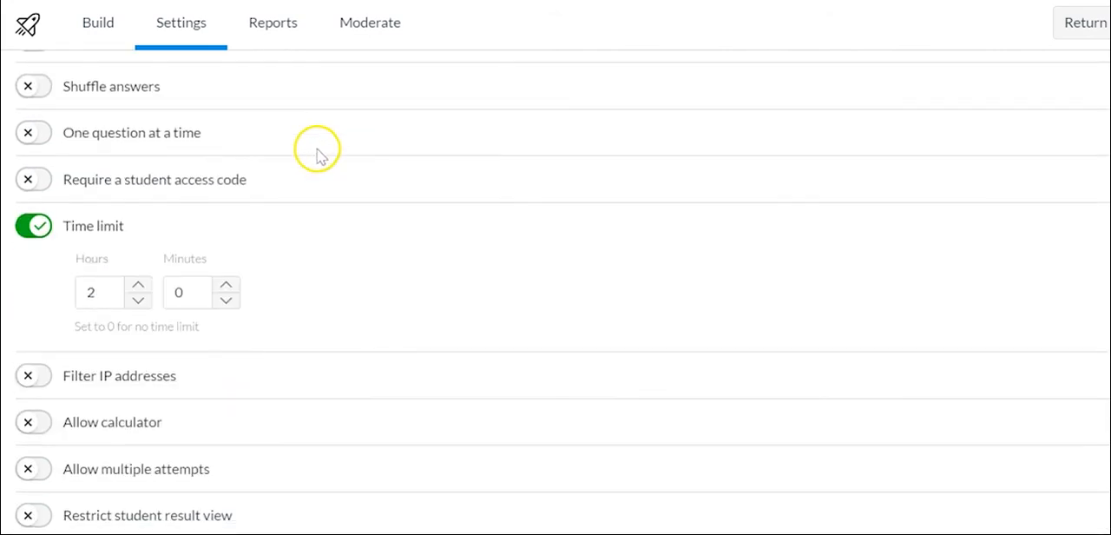
left_click(43, 469)
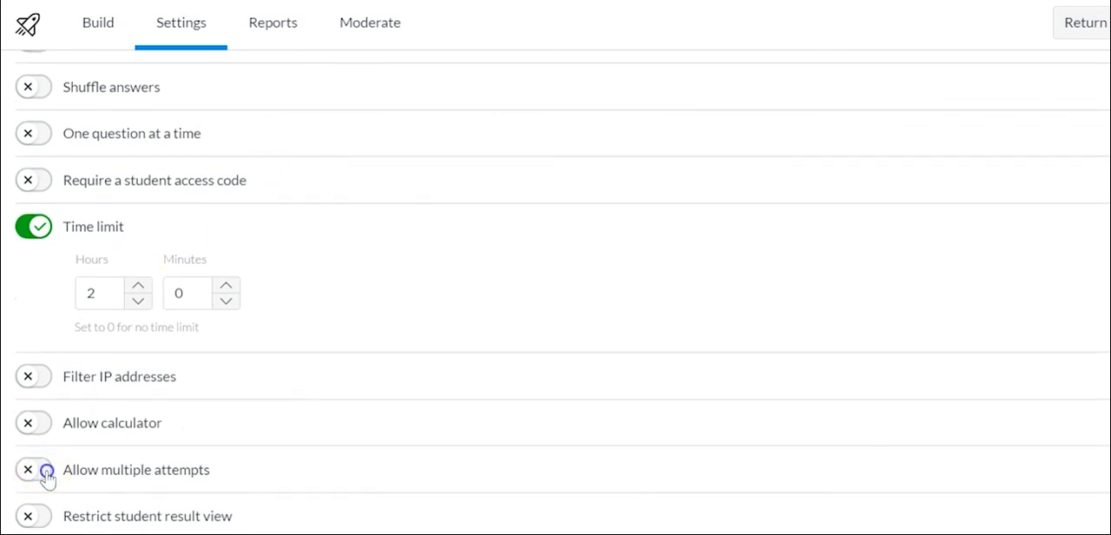
scroll(243, 464, "down", 2)
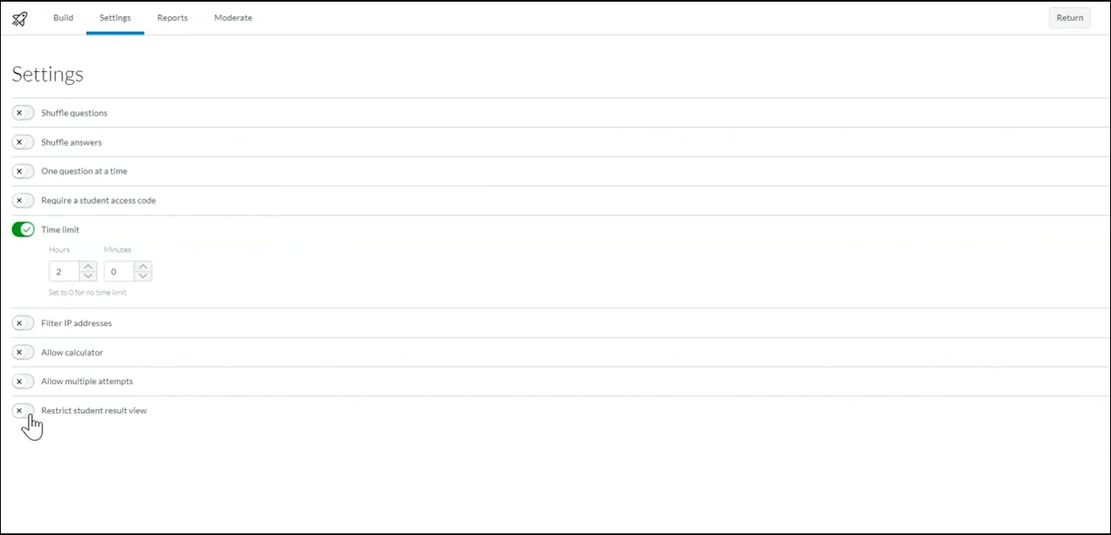
left_click(24, 411)
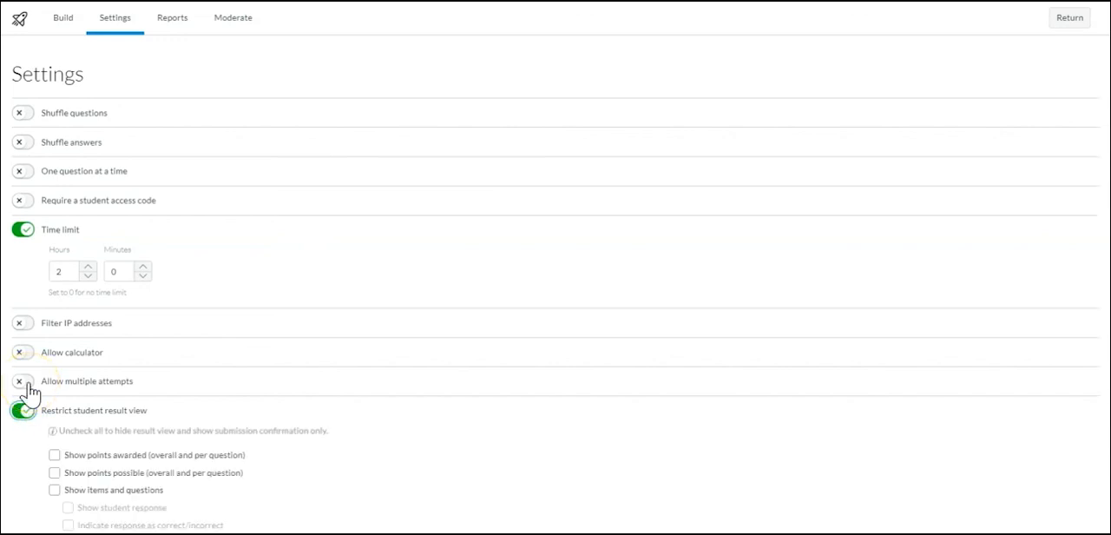
left_click(26, 382)
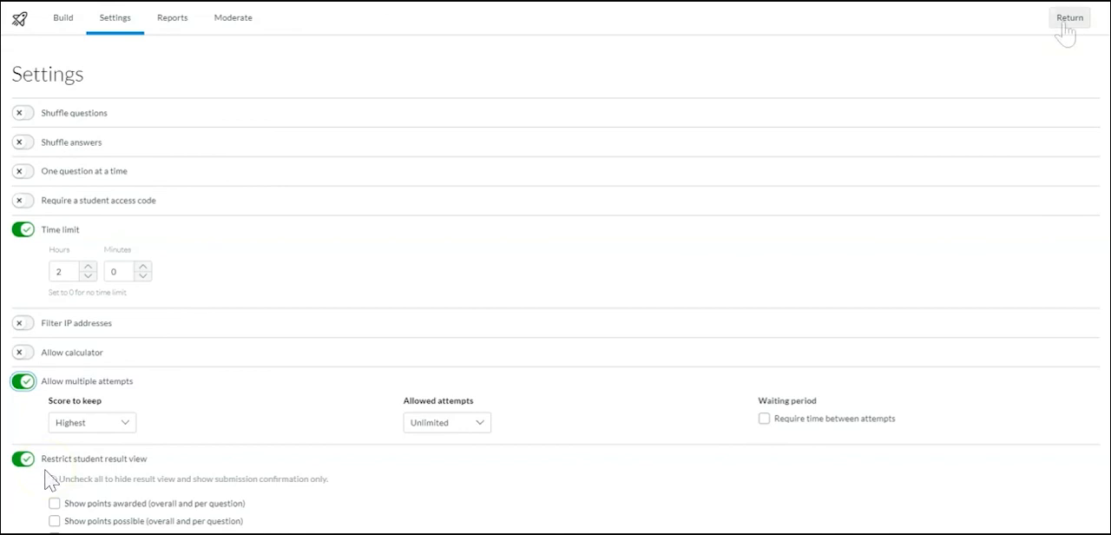
left_click(1064, 26)
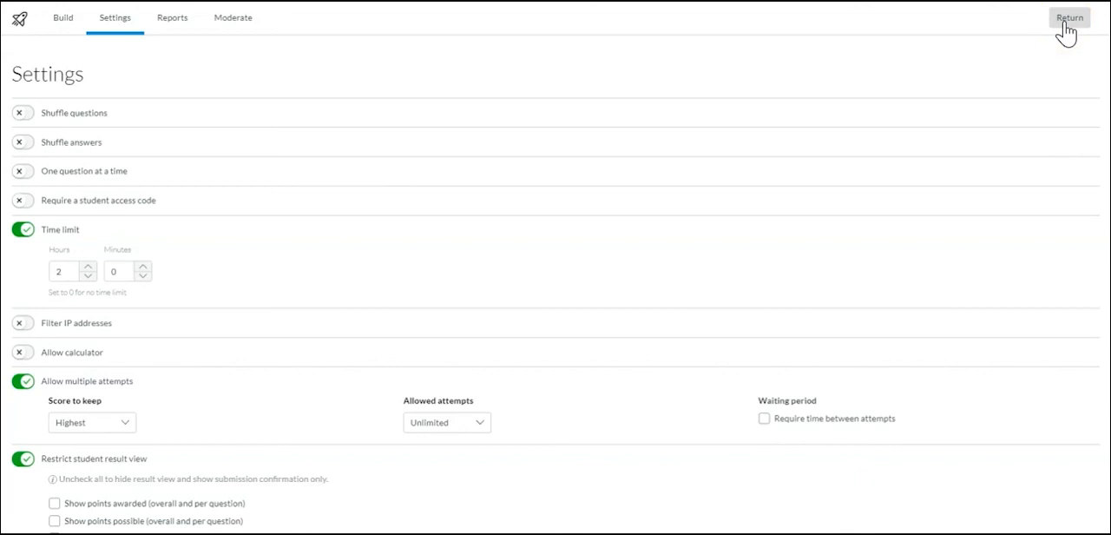
Return to the course's quizzes, open the gradebook settings, and set the grade posting policy to Manually Post Grades.
left_click(1067, 31)
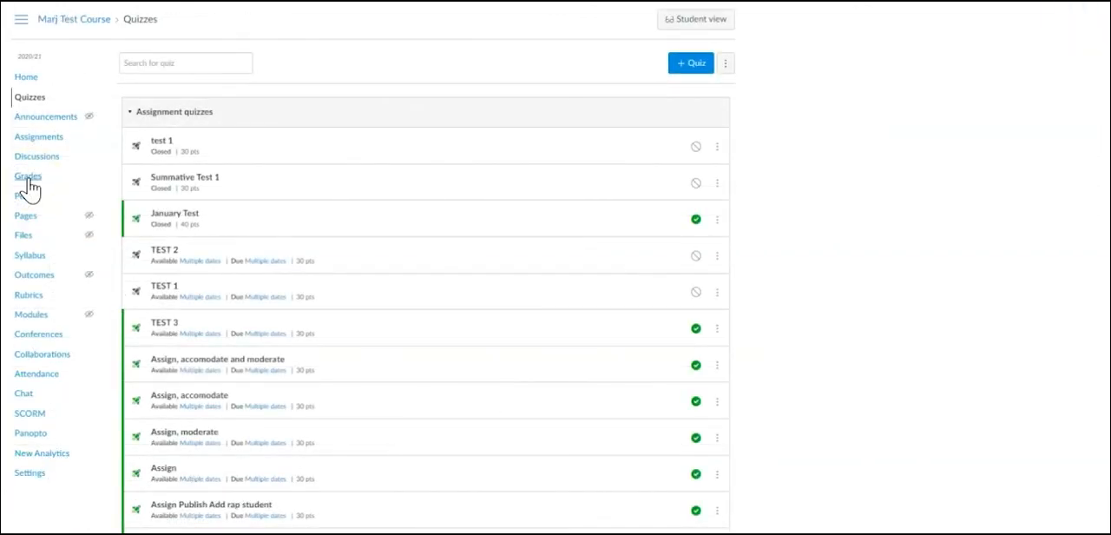
left_click(27, 179)
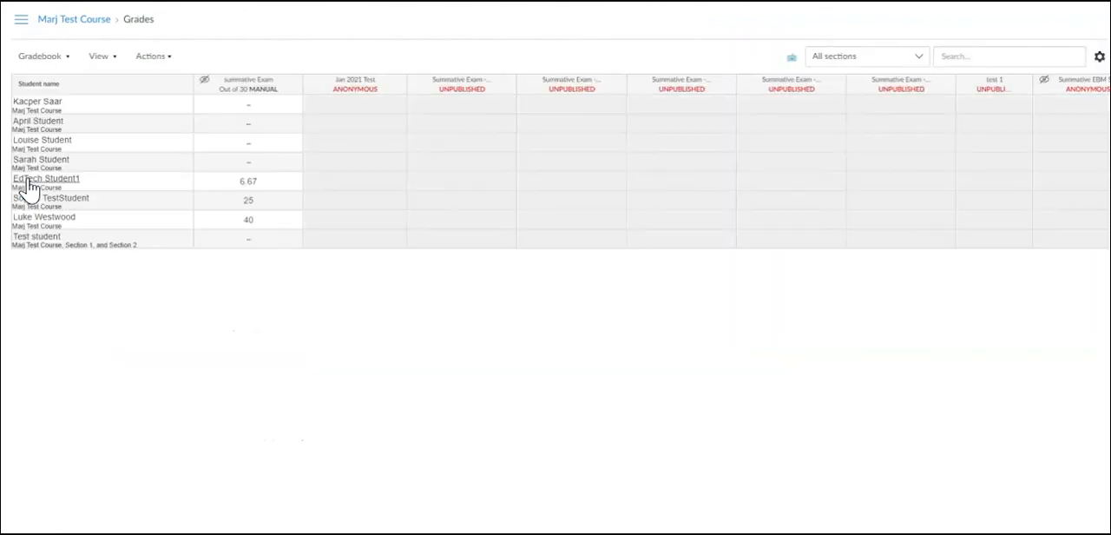
left_click(1098, 58)
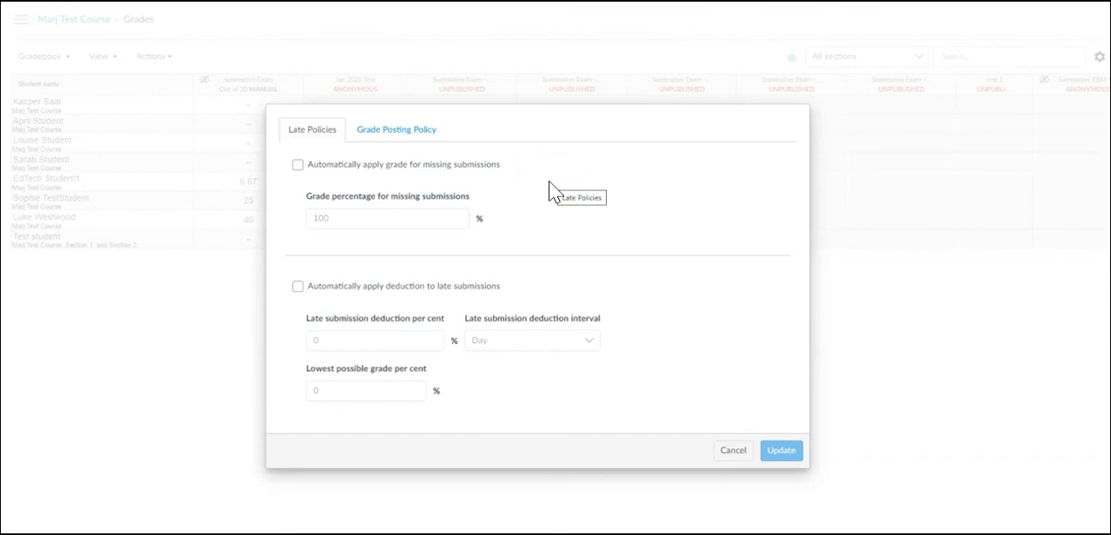
left_click(375, 132)
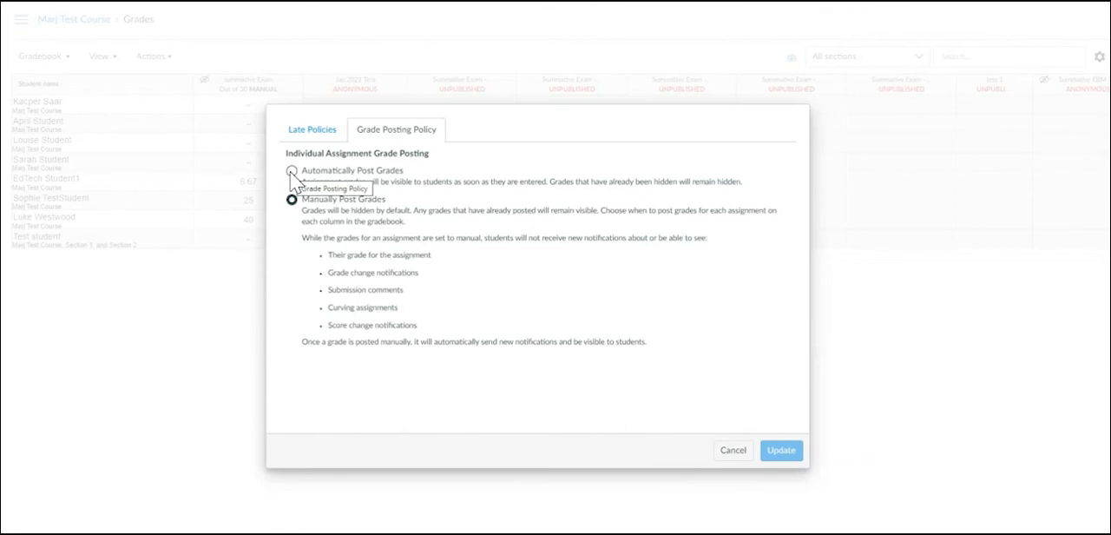
left_click(292, 199)
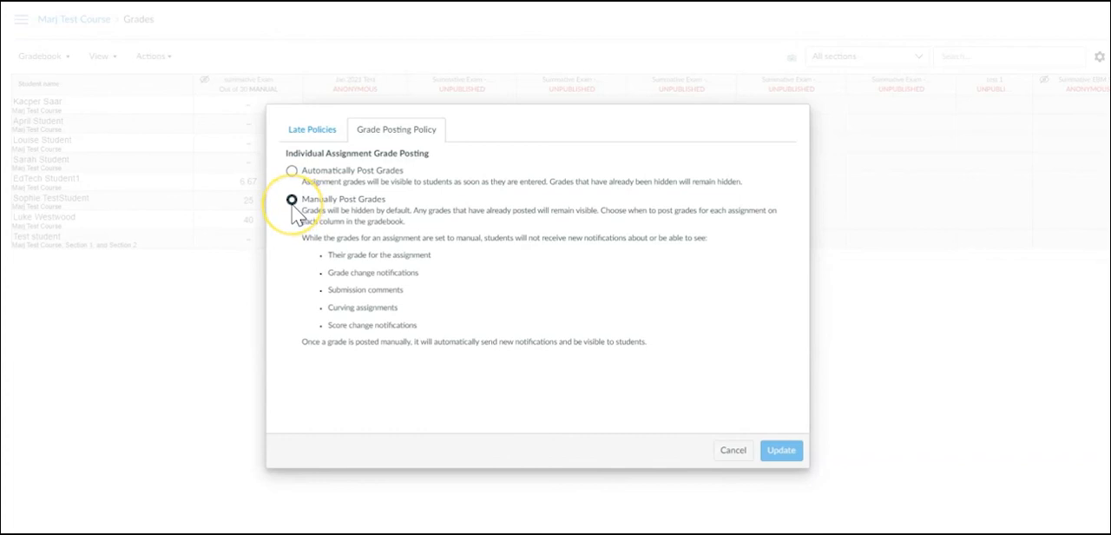
left_click(291, 206)
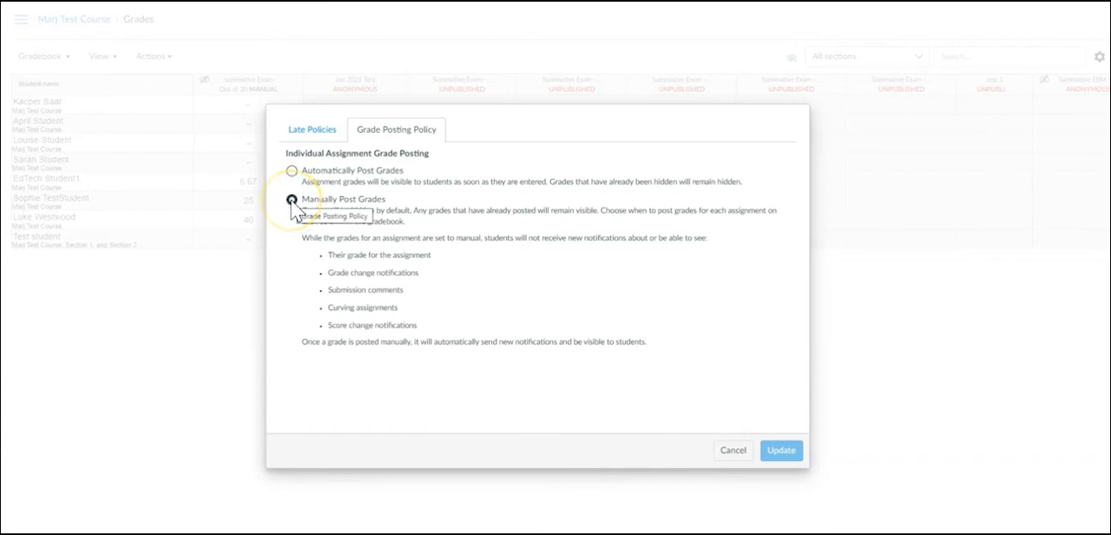